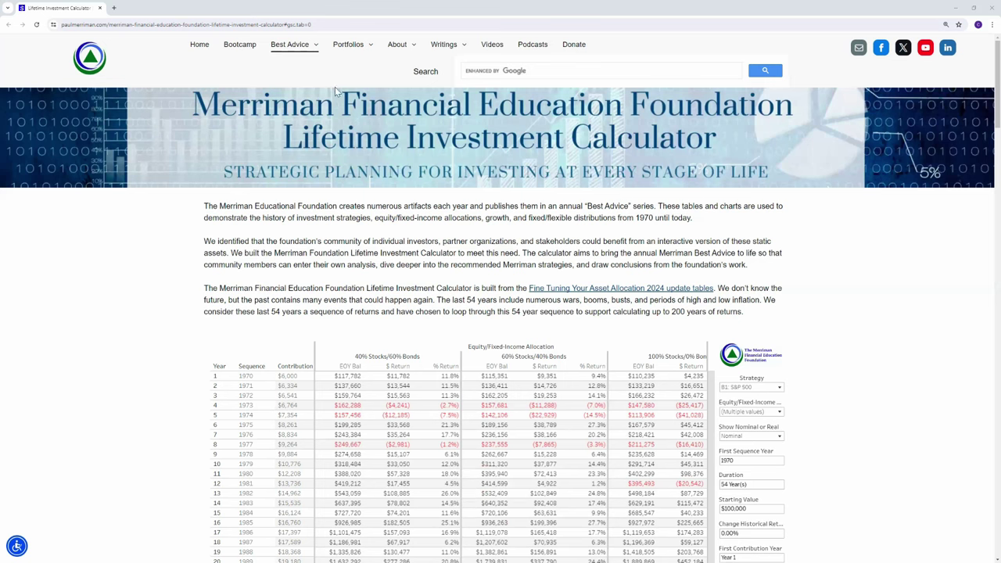
# Scroll down to the Tableau investment calculator and expand it to full screen
pyautogui.moveTo(310, 46)
pyautogui.scroll(-3, 861, 327)
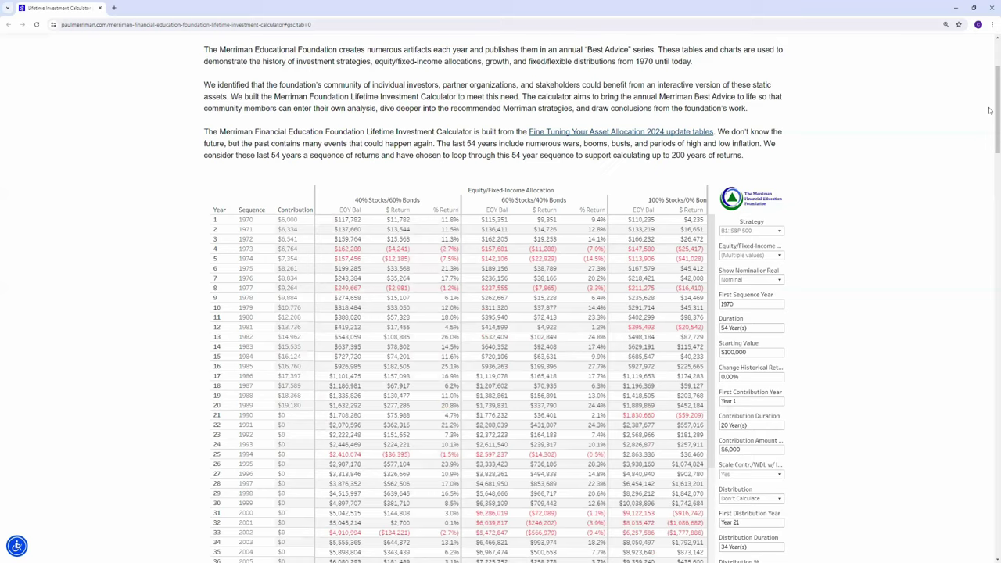
pyautogui.scroll(-1, 989, 123)
pyautogui.scroll(-1, 989, 122)
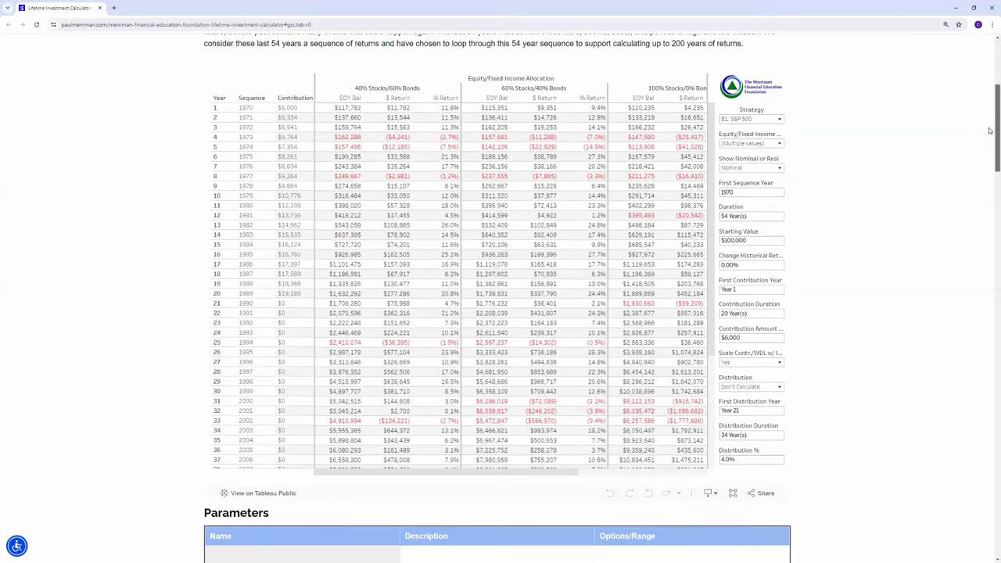
pyautogui.click(733, 496)
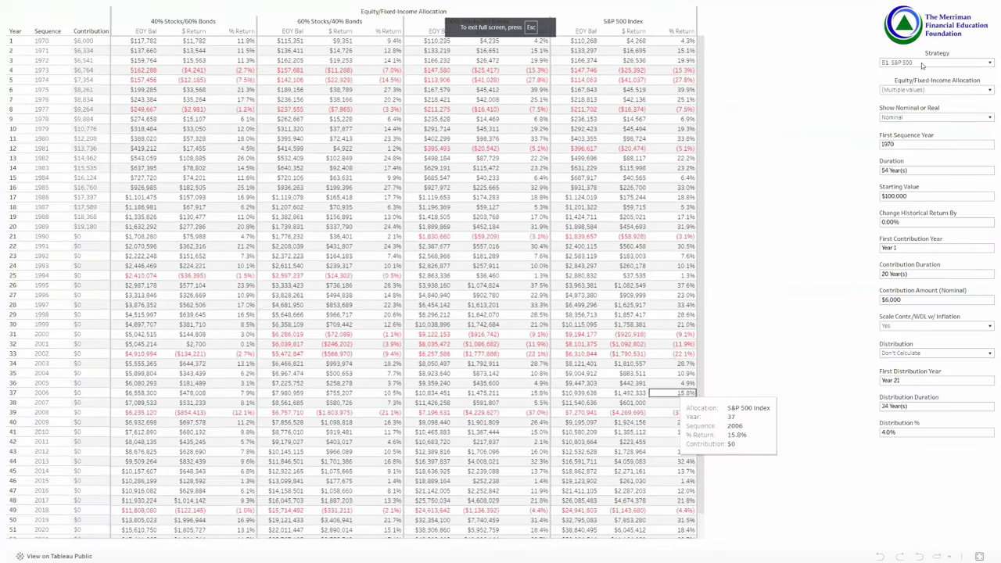
# Keep only the 100% Stocks/0% Bonds allocation, removing 40/60, 60/40 and S&P 500 Index
pyautogui.click(923, 92)
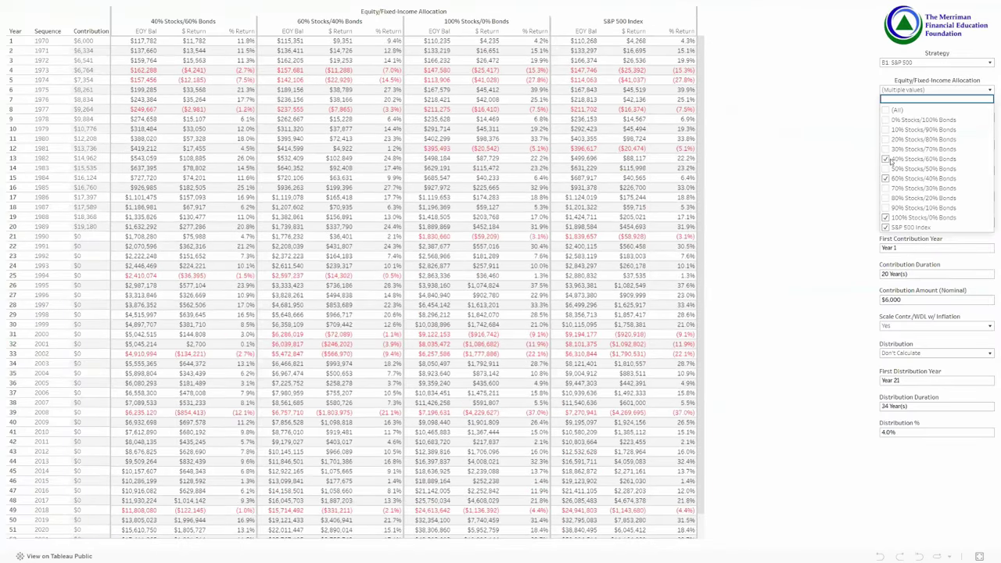
pyautogui.click(885, 159)
pyautogui.click(886, 179)
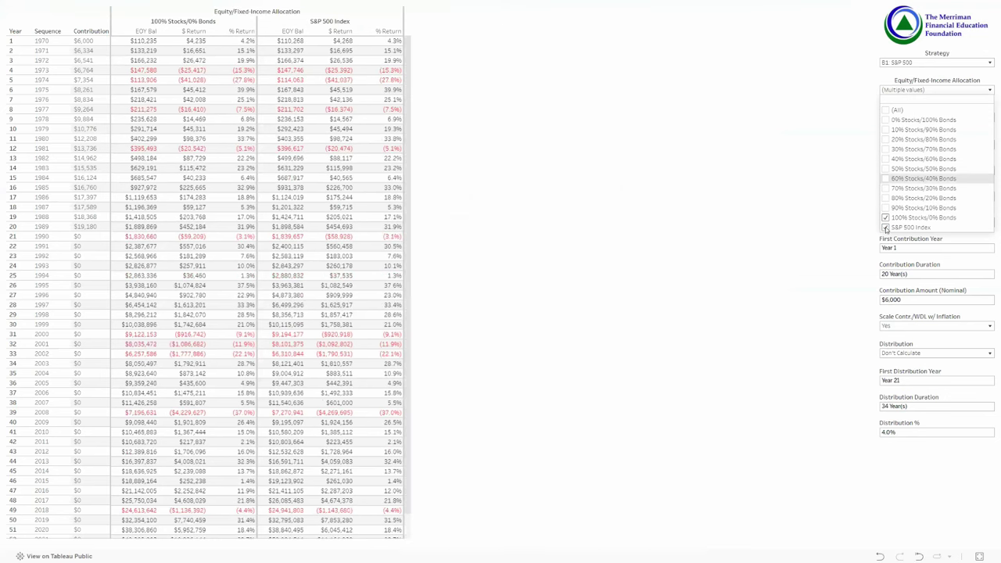
pyautogui.click(886, 227)
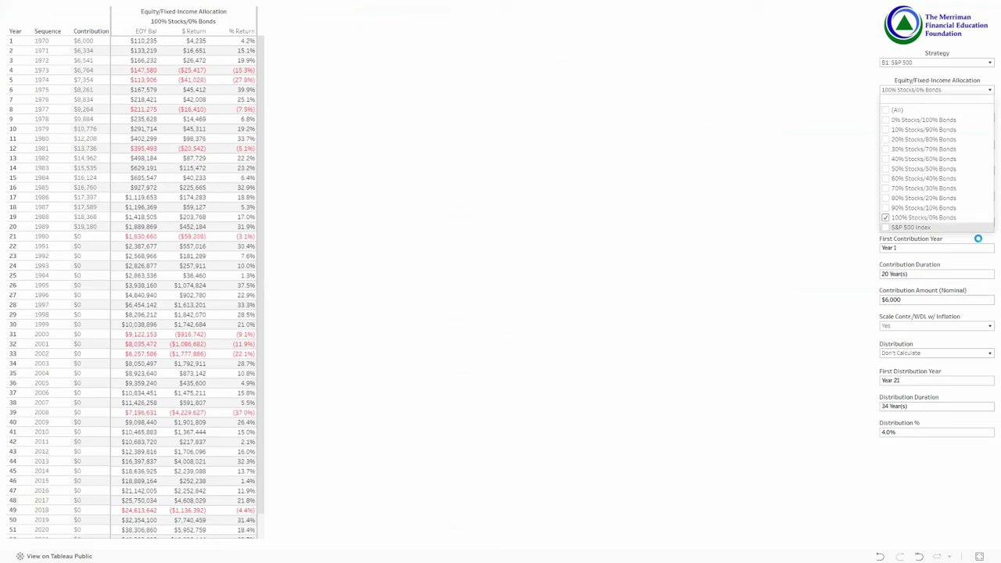
pyautogui.click(978, 239)
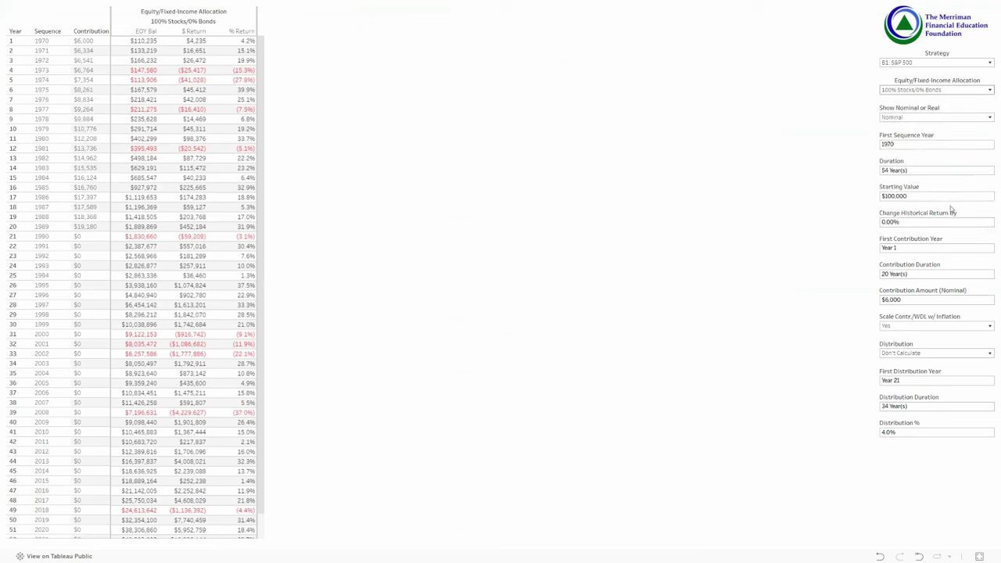
# Set the starting value to $100 and the contribution amount to $0
pyautogui.click(931, 197)
pyautogui.write('100')
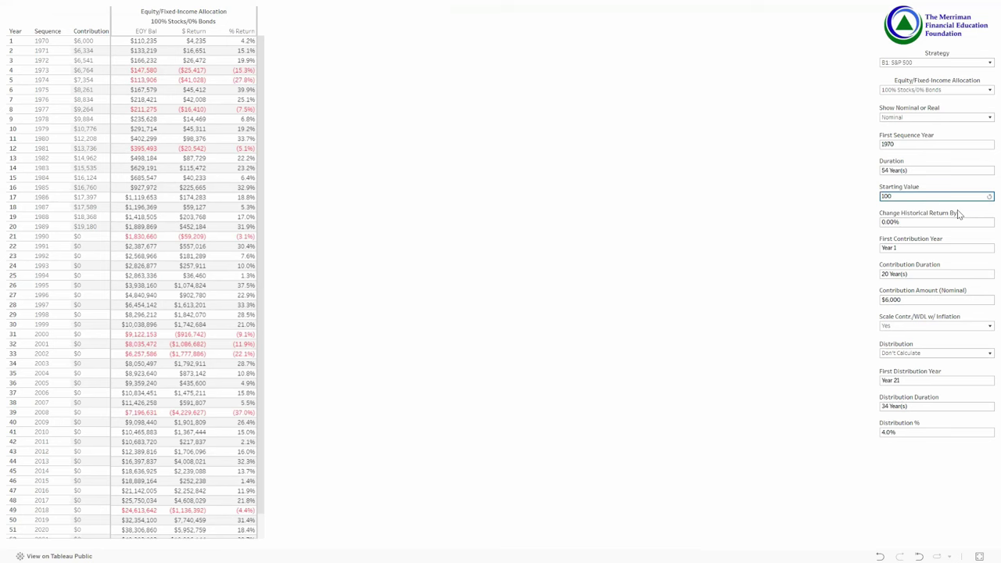
pyautogui.press('Return')
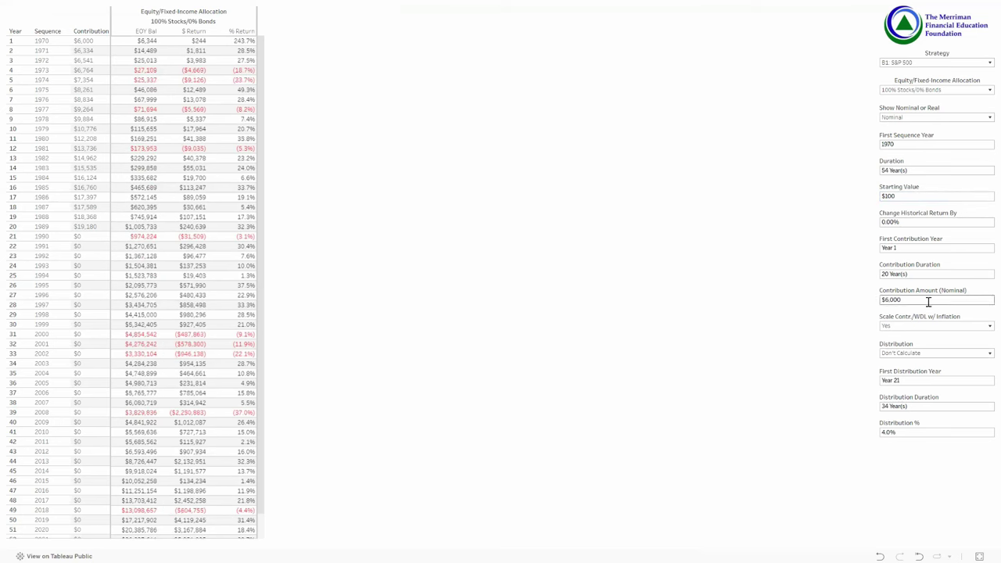
pyautogui.click(916, 298)
pyautogui.write('0')
pyautogui.press('Return')
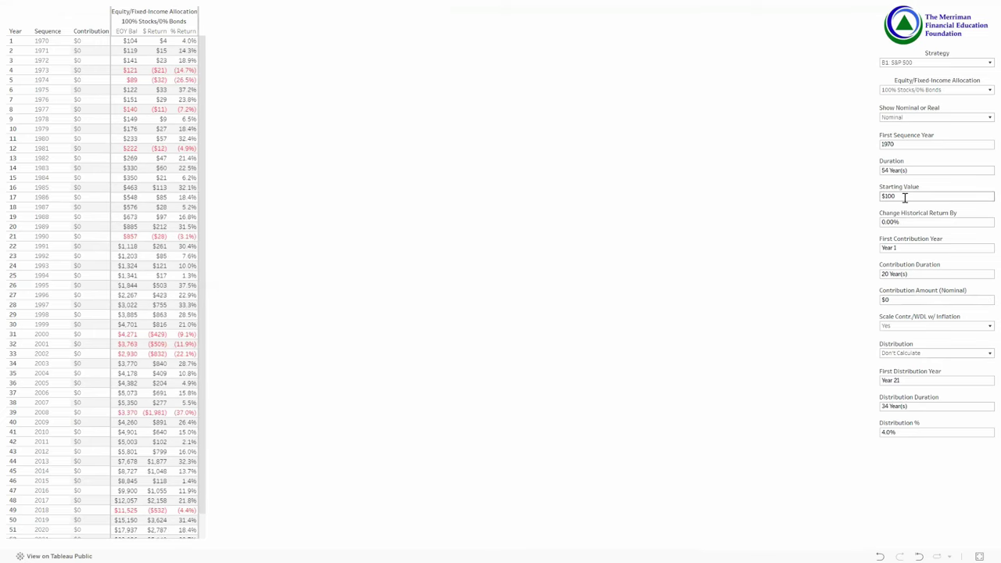
# Change the duration to 10 years so the table runs 1970–1979
pyautogui.click(905, 170)
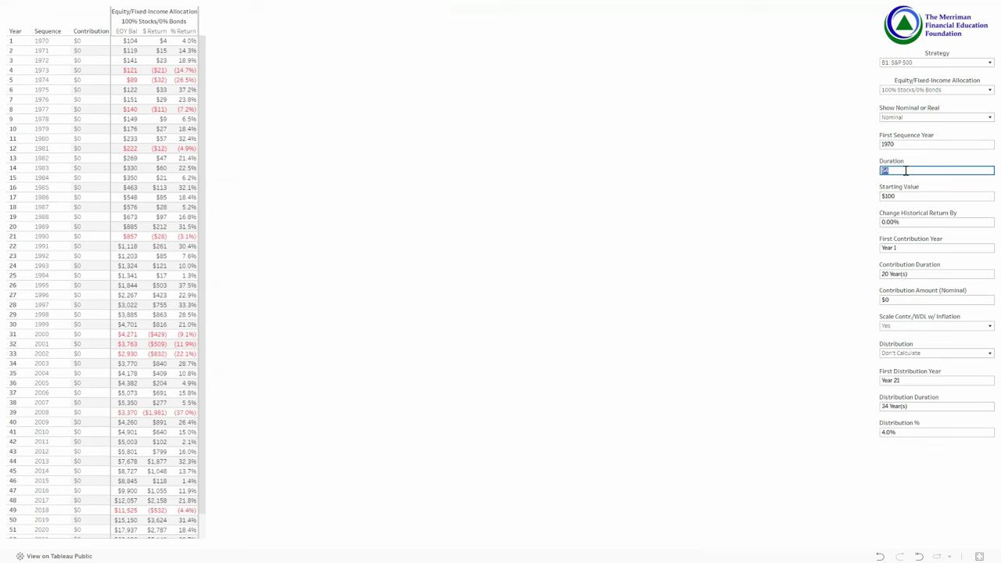
pyautogui.write('3')
pyautogui.write('0')
pyautogui.click(928, 184)
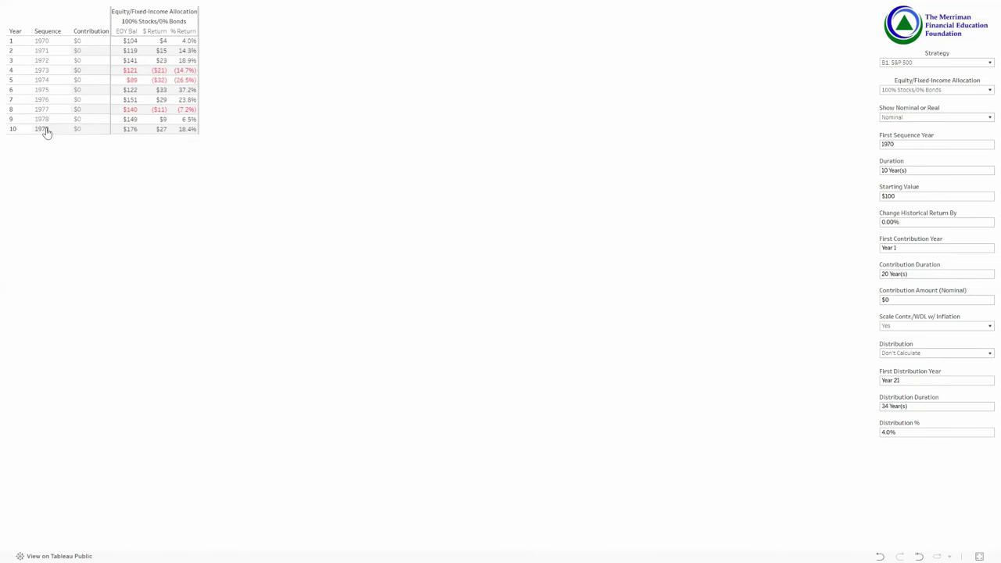
pyautogui.click(900, 144)
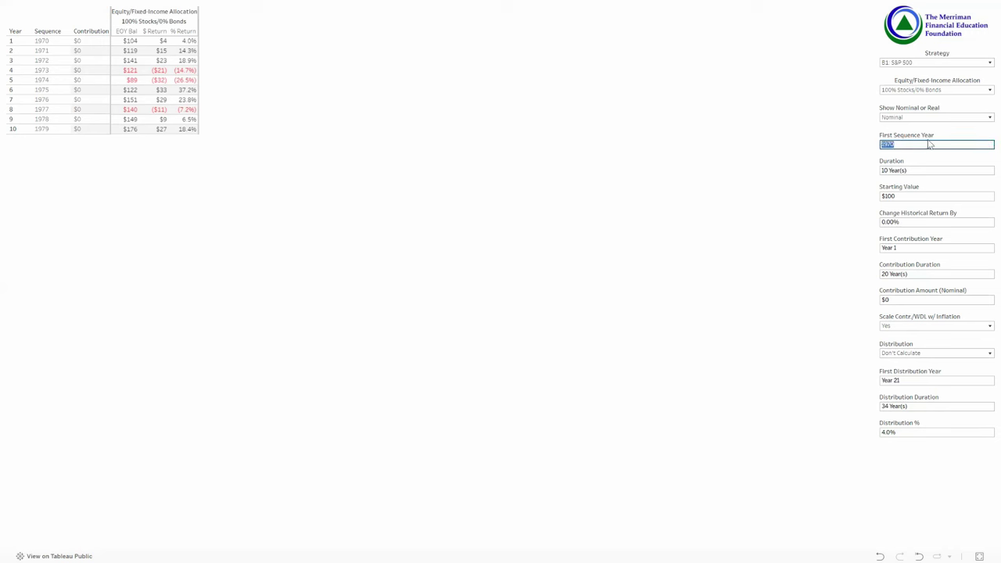
# Set the first sequence year to 1980, giving a 1980–1989 table ending at $502
pyautogui.write('1980')
pyautogui.press('Return')
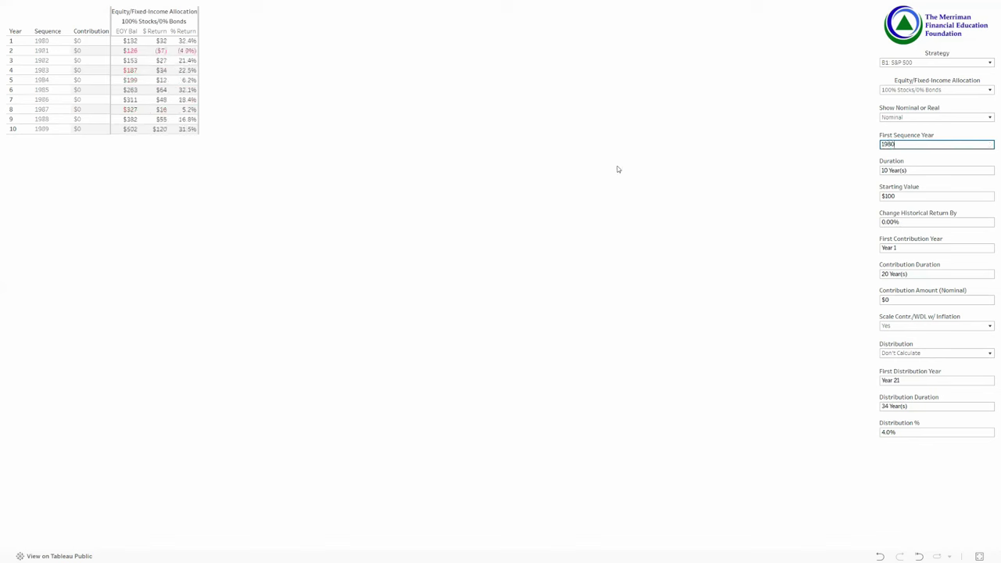
pyautogui.moveTo(134, 131)
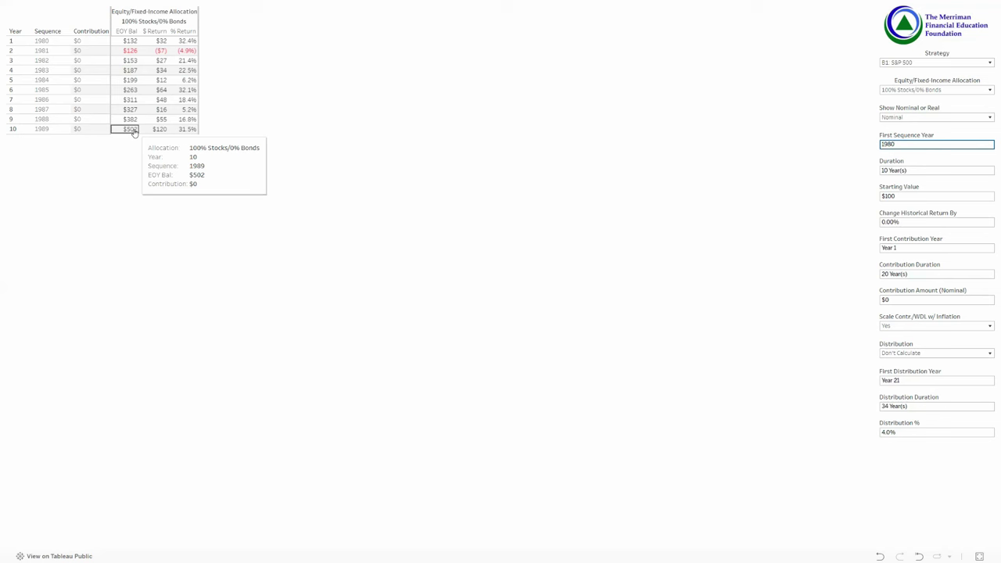
# Switch the results to Real values, then back to Nominal, with 1989 at $502
pyautogui.click(950, 119)
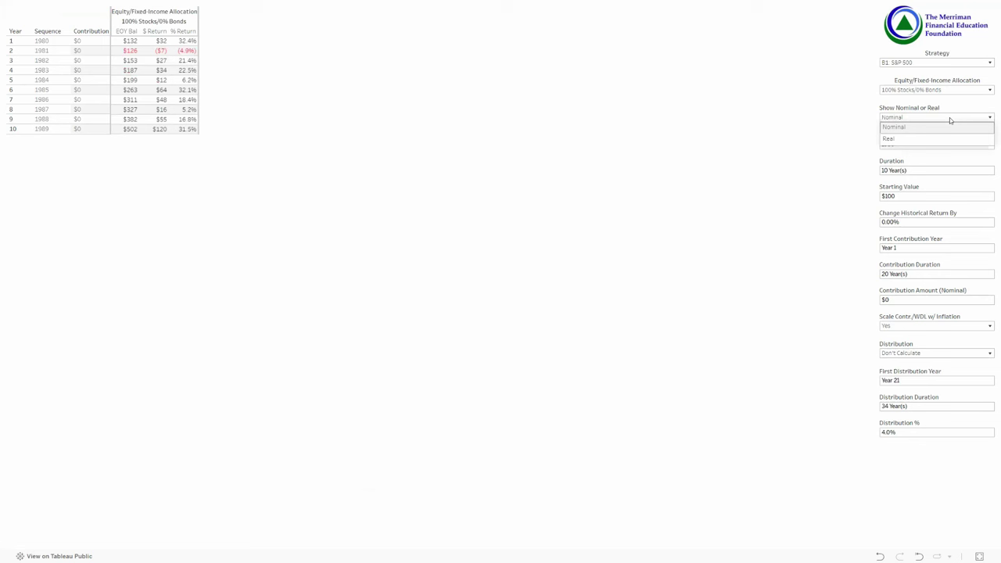
pyautogui.click(935, 137)
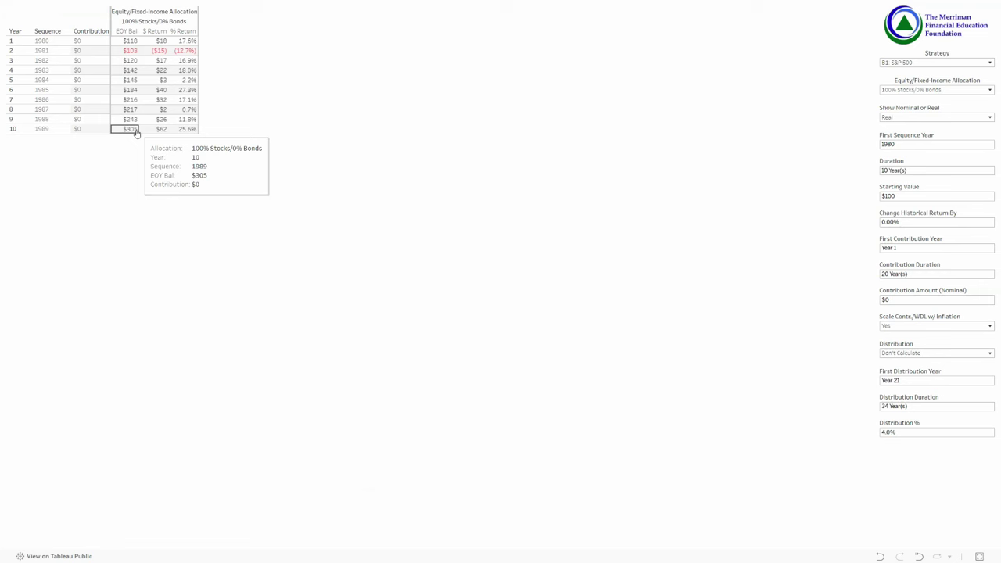
pyautogui.click(926, 120)
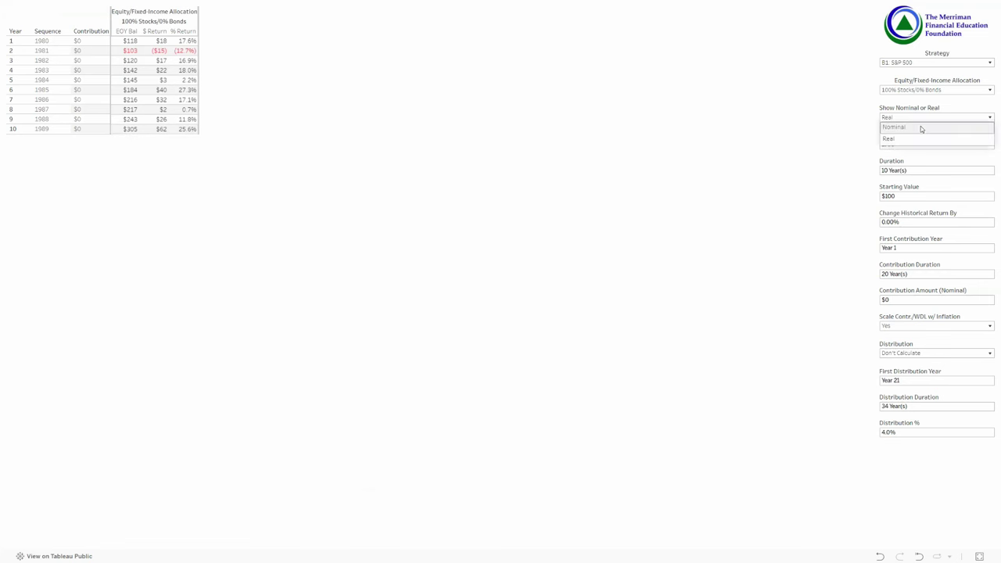
pyautogui.click(921, 128)
pyautogui.click(906, 145)
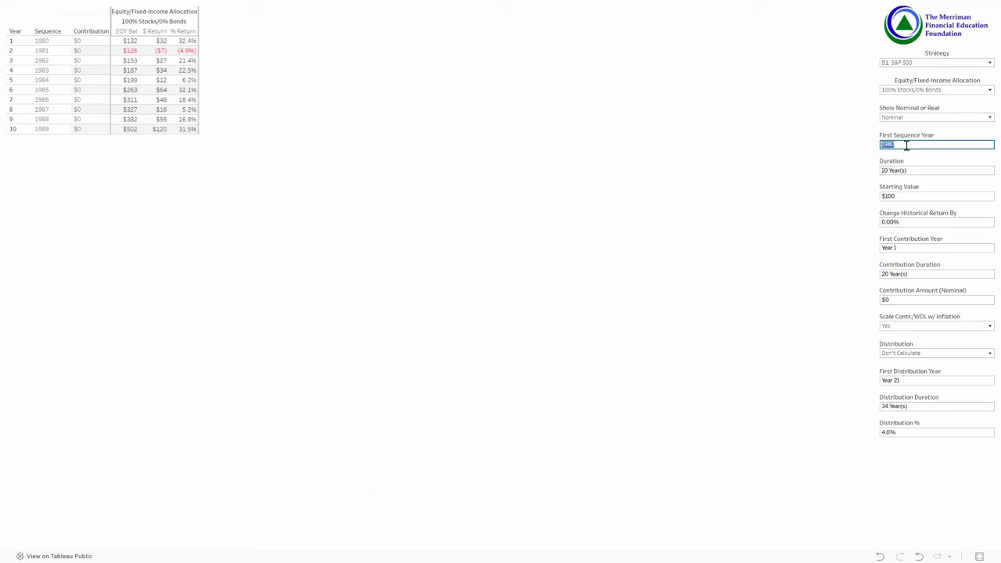
# Change the first sequence year to 2010 so the table covers 2010–2019
pyautogui.write('1990')
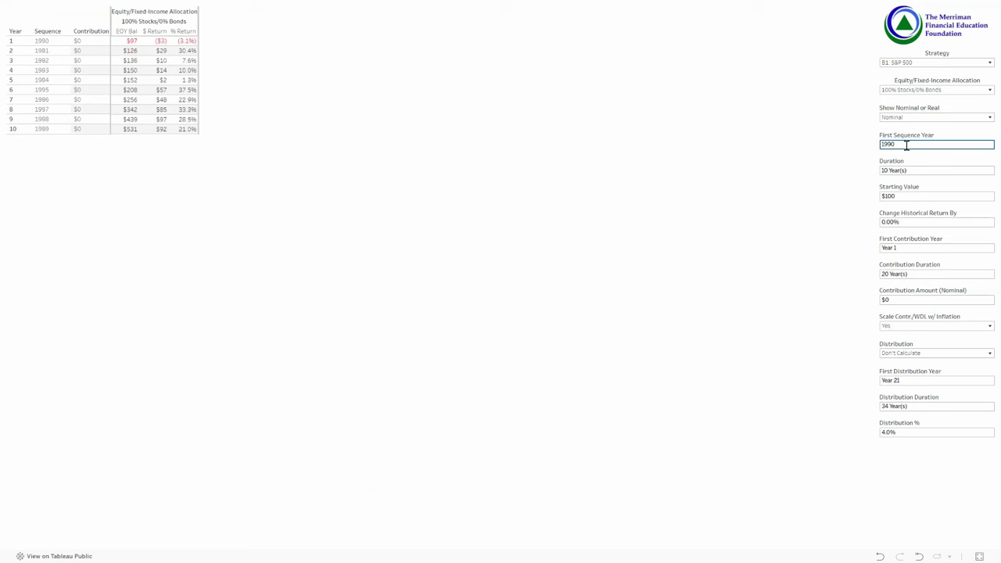
pyautogui.doubleClick(906, 145)
pyautogui.write('2010')
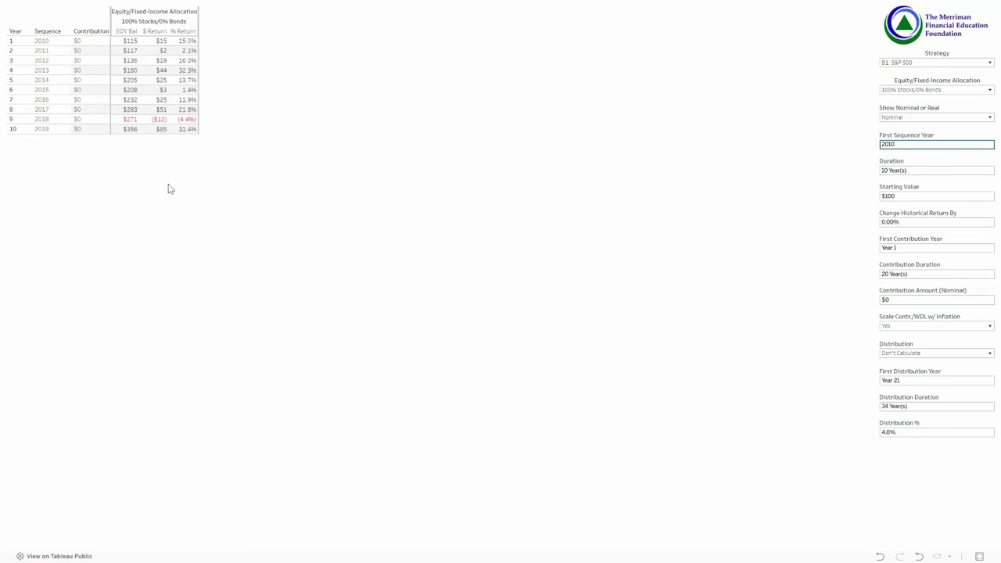
# Set the duration to 50 years, reaching $24,560 by year 50
pyautogui.click(888, 170)
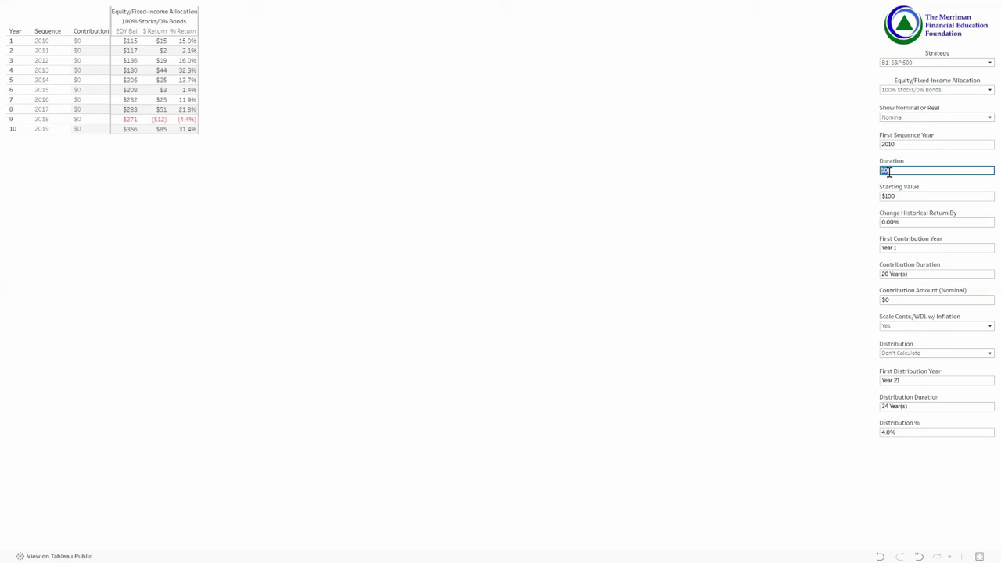
pyautogui.write('9')
pyautogui.write('0')
pyautogui.press('Return')
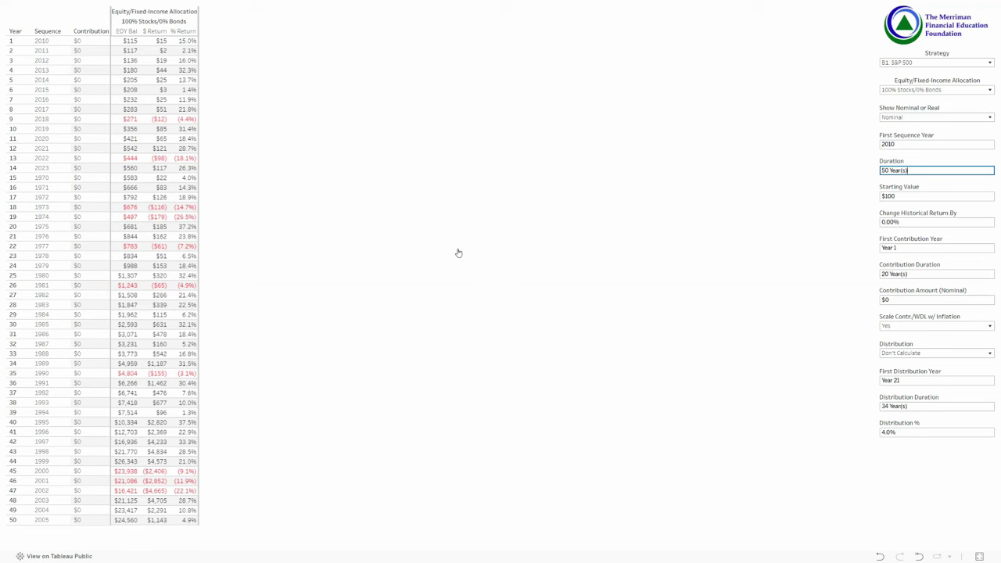
# Set the first sequence year to 1970 for the 50-year run
pyautogui.click(918, 143)
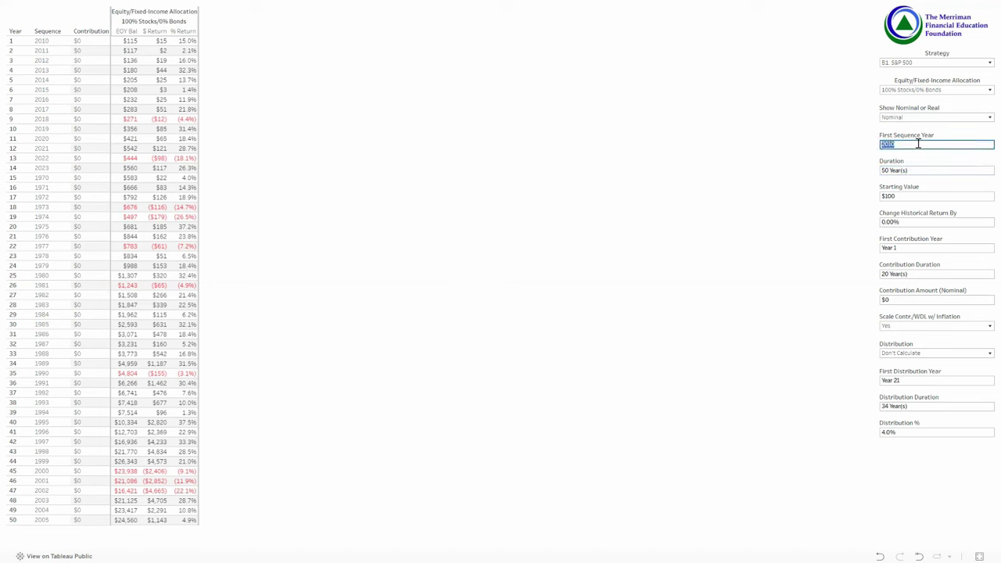
pyautogui.write('1970')
pyautogui.press('Return')
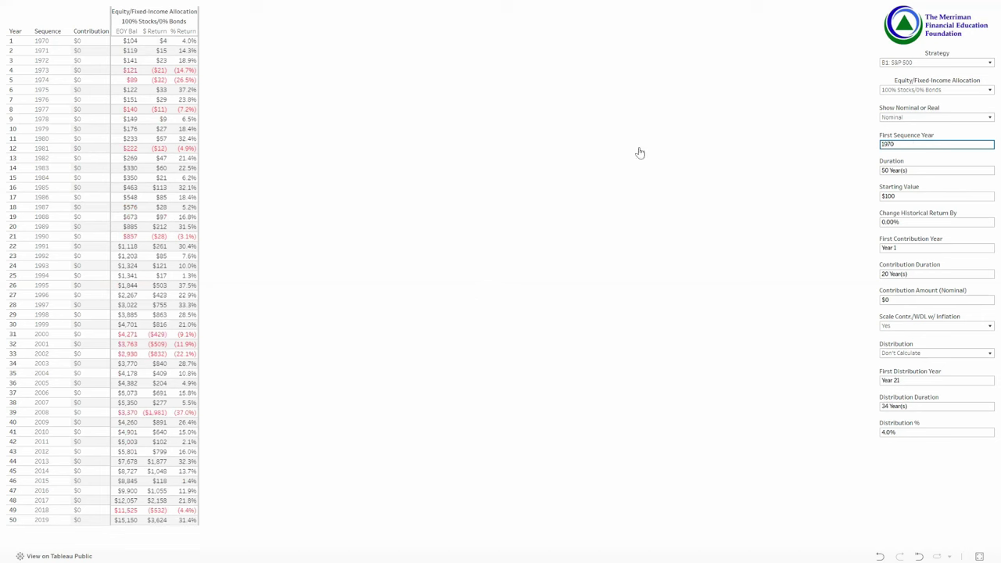
pyautogui.moveTo(127, 524)
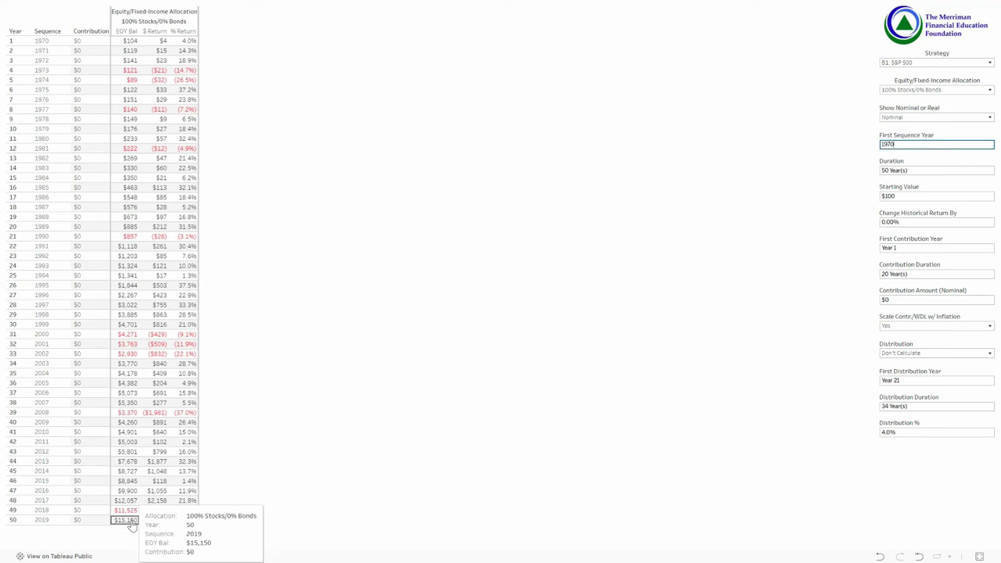
# Toggle the values to Real and back to Nominal, showing $15,150 by 2019
pyautogui.click(939, 118)
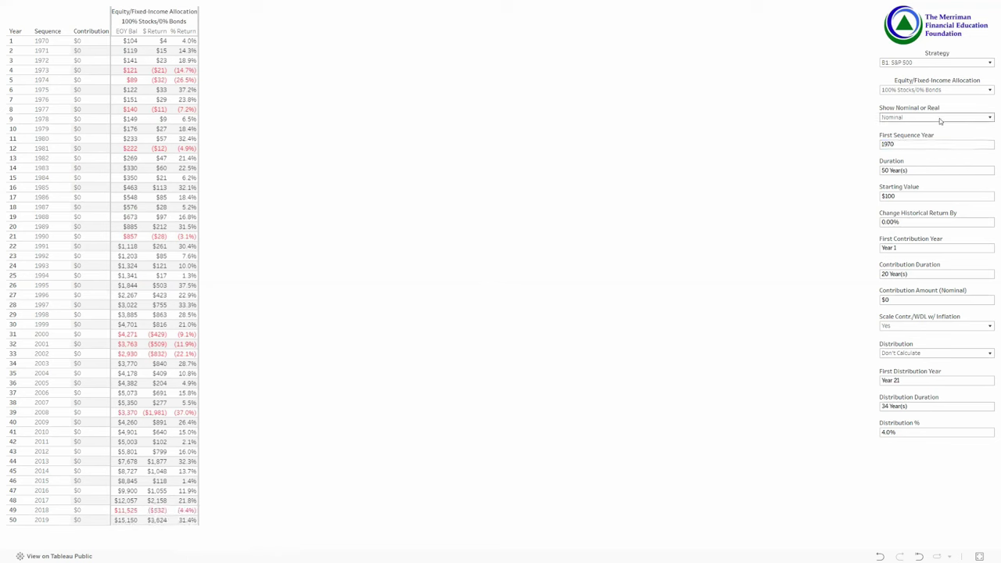
pyautogui.click(928, 136)
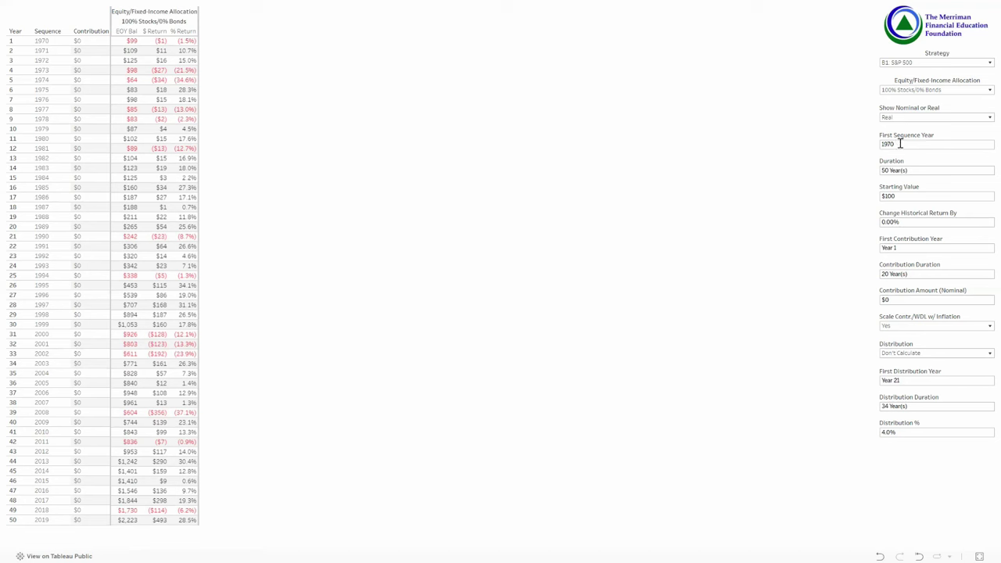
pyautogui.click(916, 117)
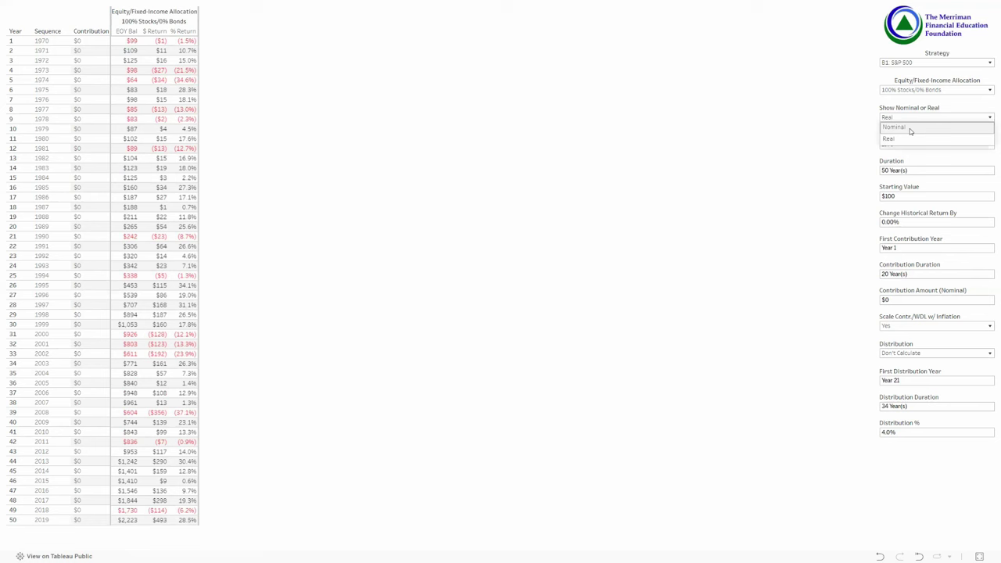
pyautogui.click(909, 127)
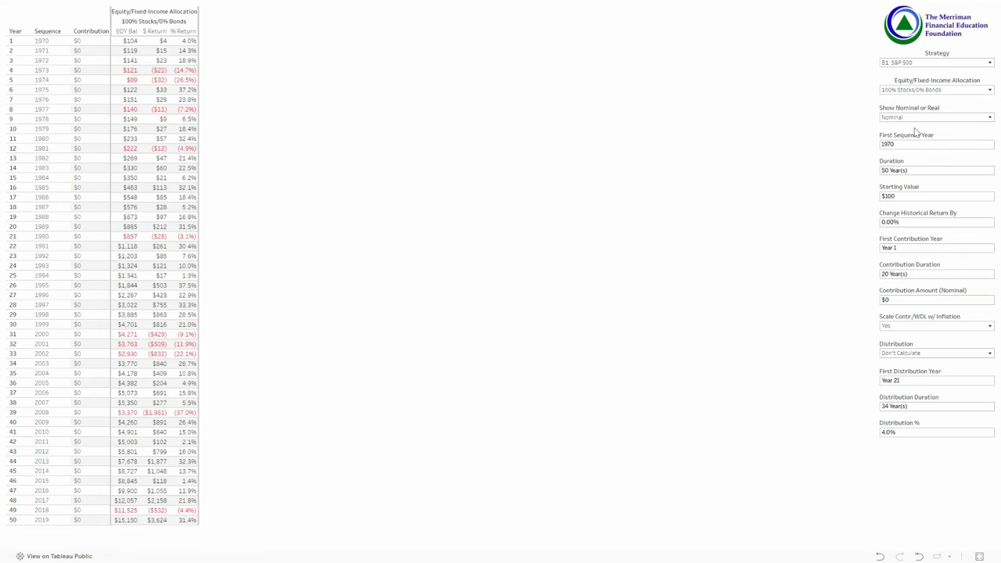
# Set the first sequence year to 1974, so the table runs 1974–2023 ending at $19,799
pyautogui.click(905, 144)
pyautogui.write('1974')
pyautogui.press('Return')
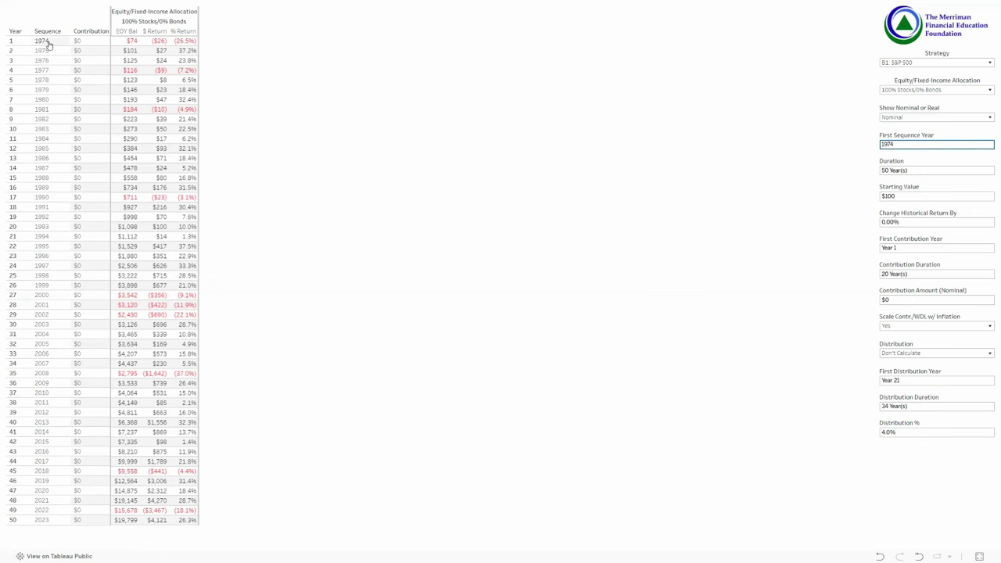
pyautogui.moveTo(125, 46)
pyautogui.moveTo(193, 43)
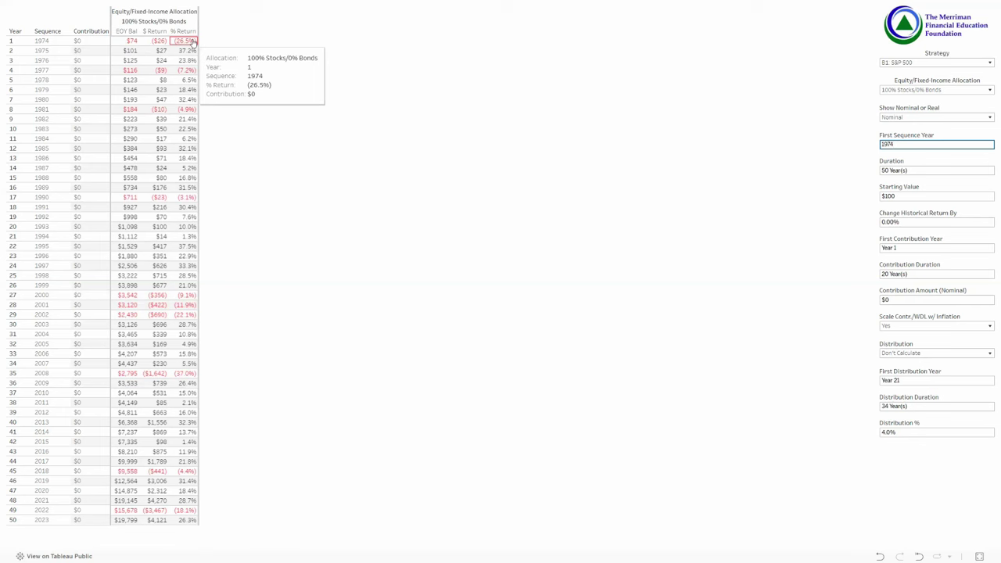
pyautogui.moveTo(122, 524)
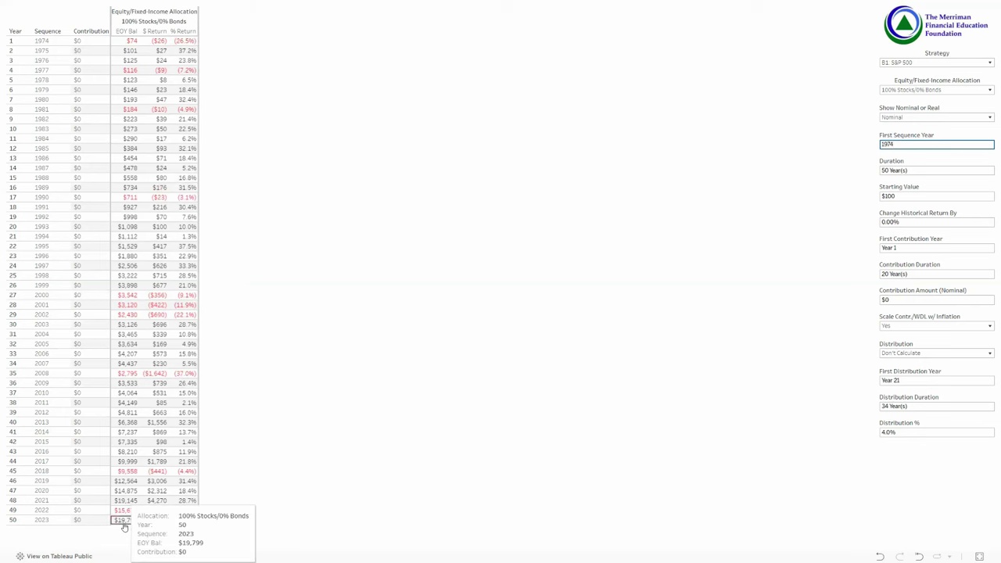